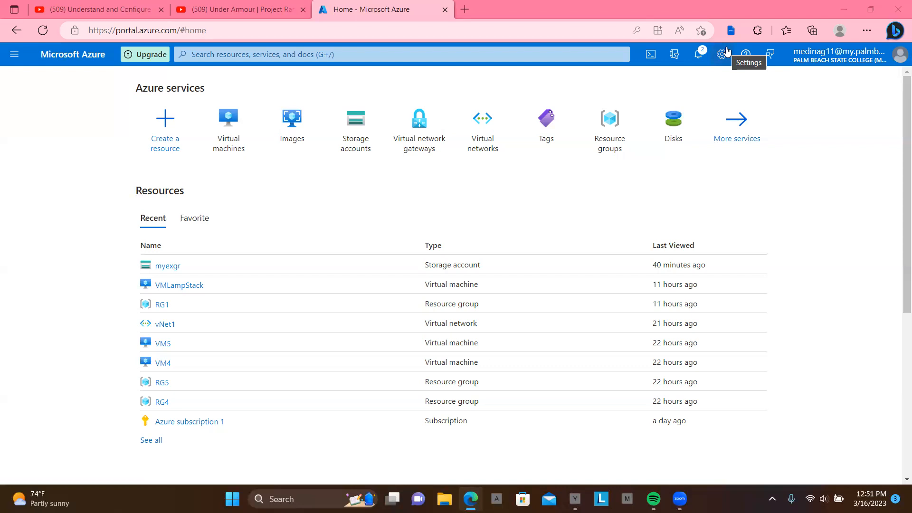
- Start a new automation account from the Automation Accounts service and assign it to resource group RG1
{"action": "left_click", "coordinate": [403, 58]}
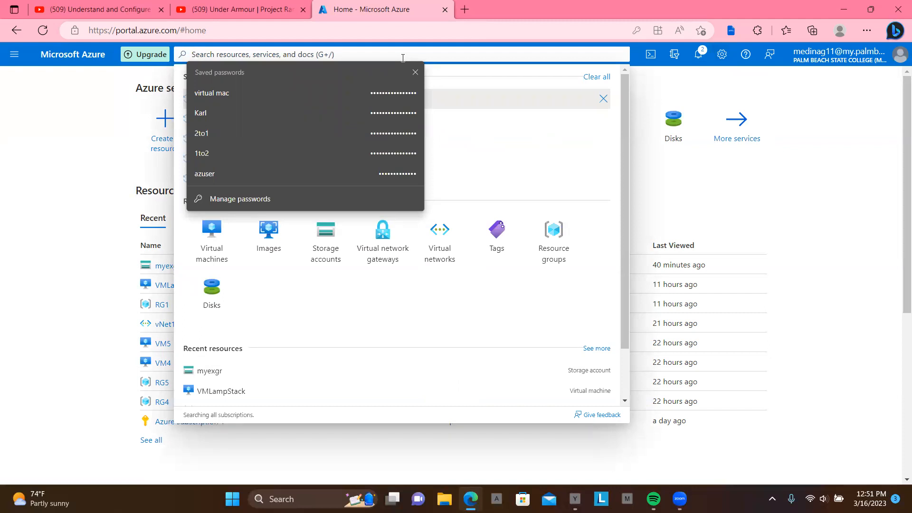
{"action": "type", "text": "au"}
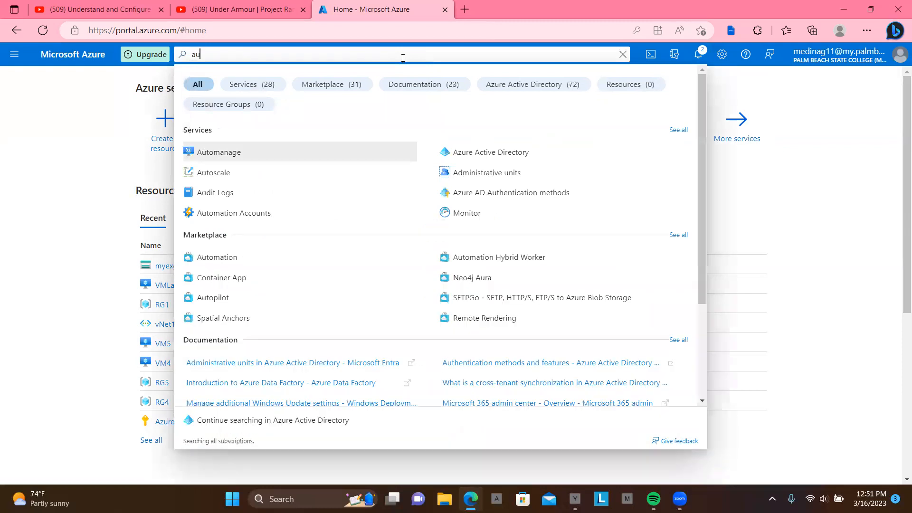
{"action": "left_click", "coordinate": [267, 215]}
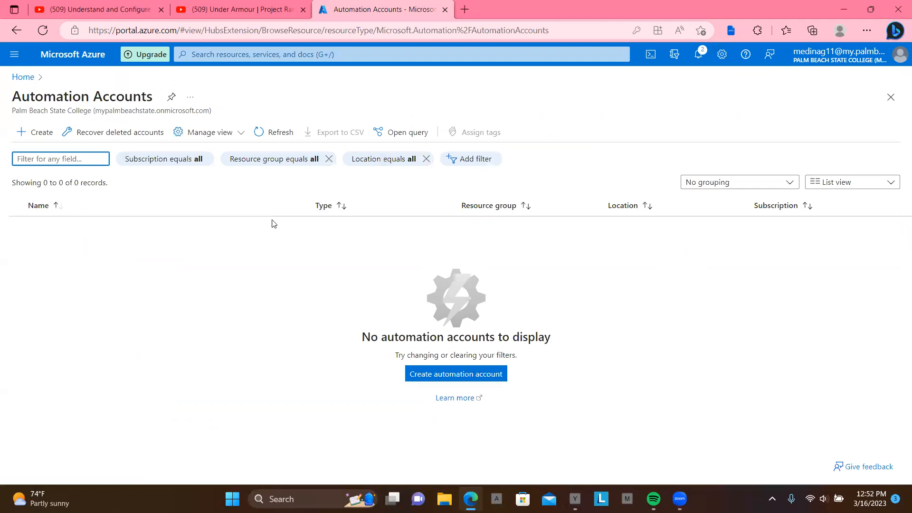
{"action": "left_click", "coordinate": [441, 376]}
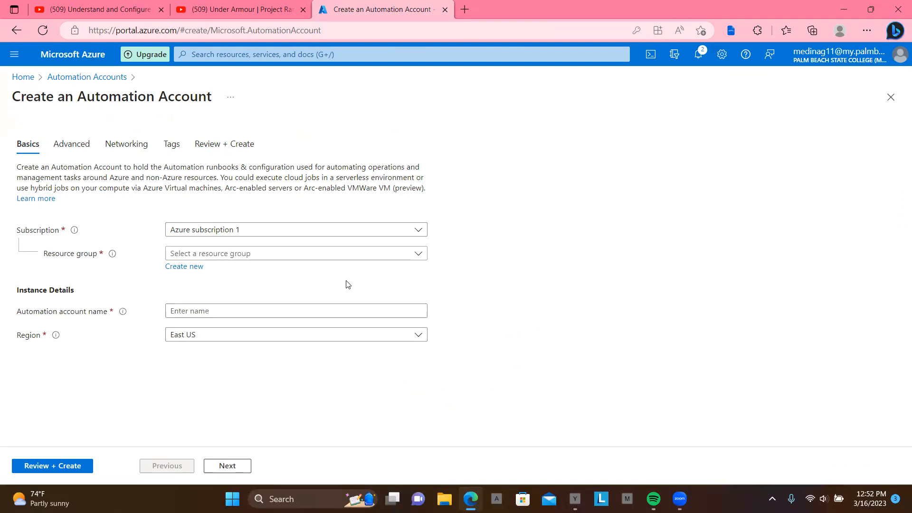
{"action": "left_click", "coordinate": [419, 254]}
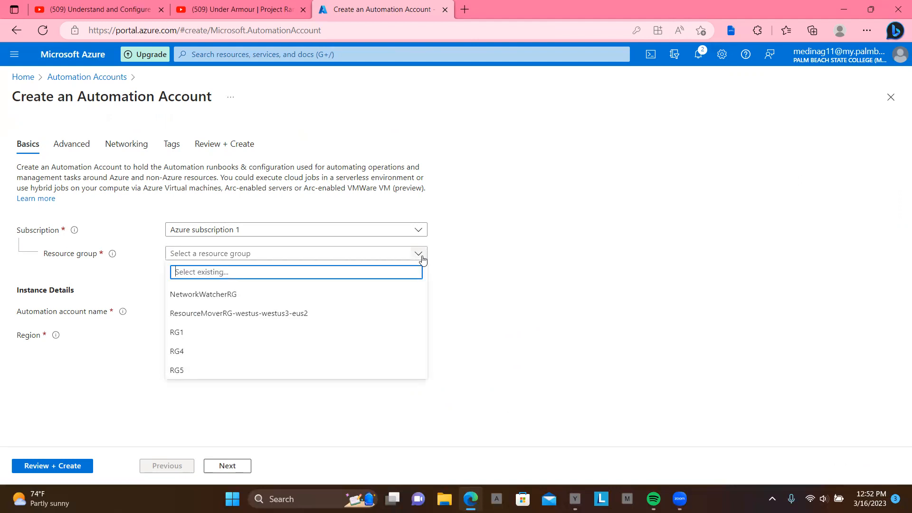
{"action": "left_click", "coordinate": [338, 336]}
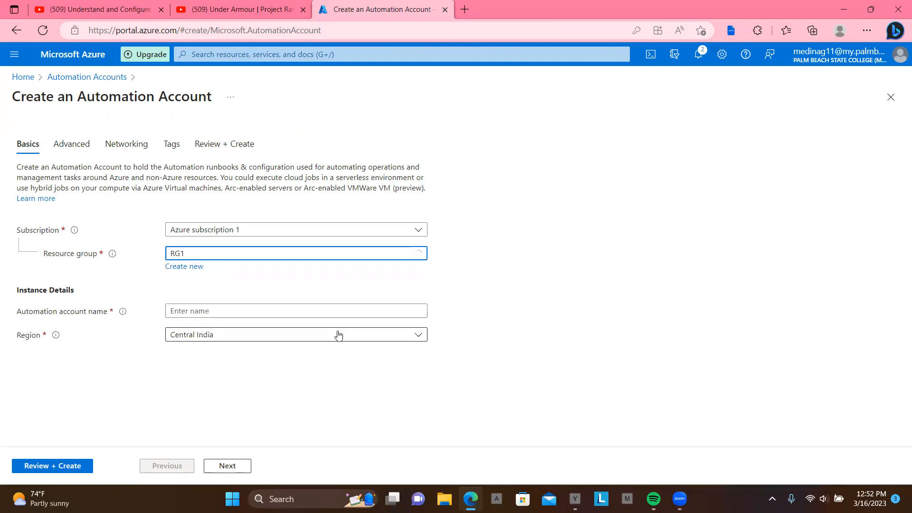
- Name the automation account Runbook1 with region East US, and create it
{"action": "left_click", "coordinate": [312, 311]}
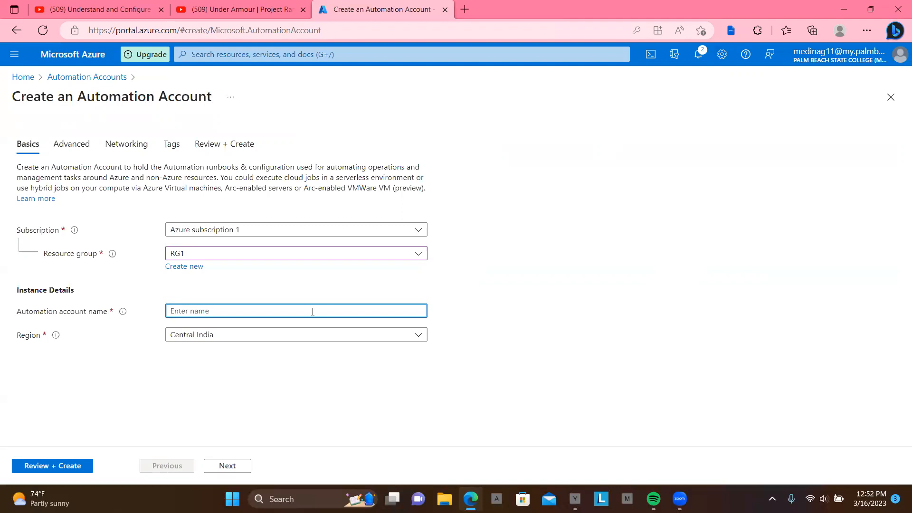
{"action": "type", "text": "Run"}
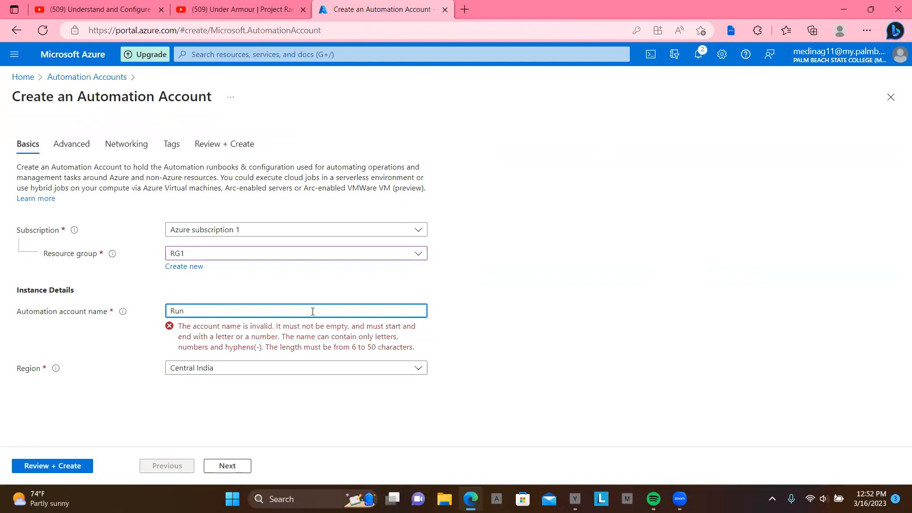
{"action": "type", "text": "b"}
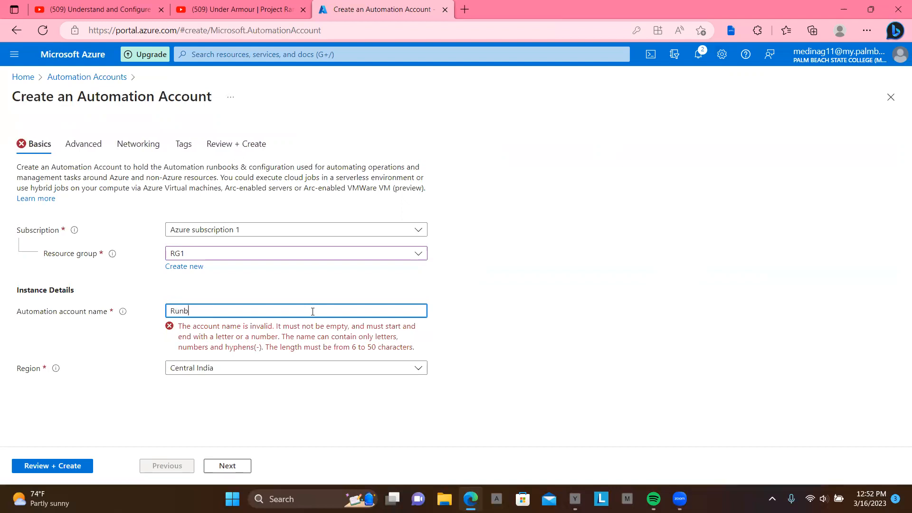
{"action": "type", "text": "ook"}
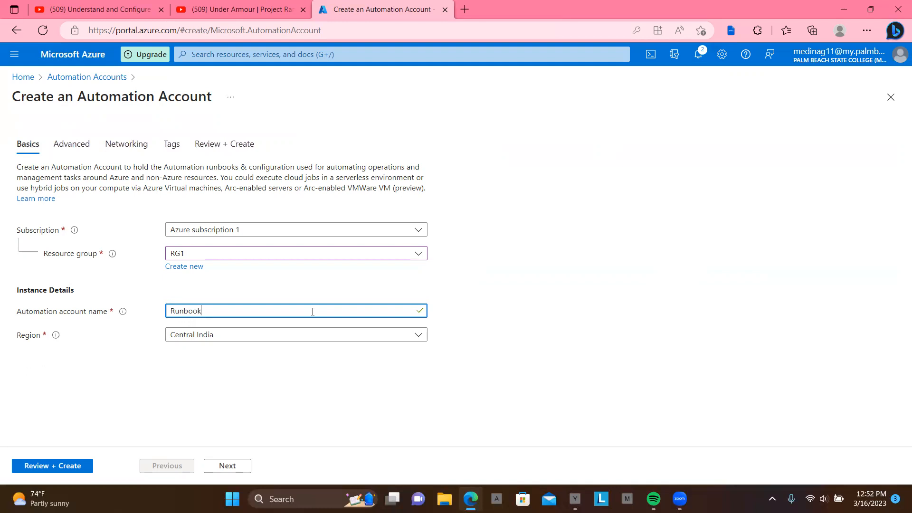
{"action": "type", "text": "1"}
{"action": "left_click", "coordinate": [418, 338]}
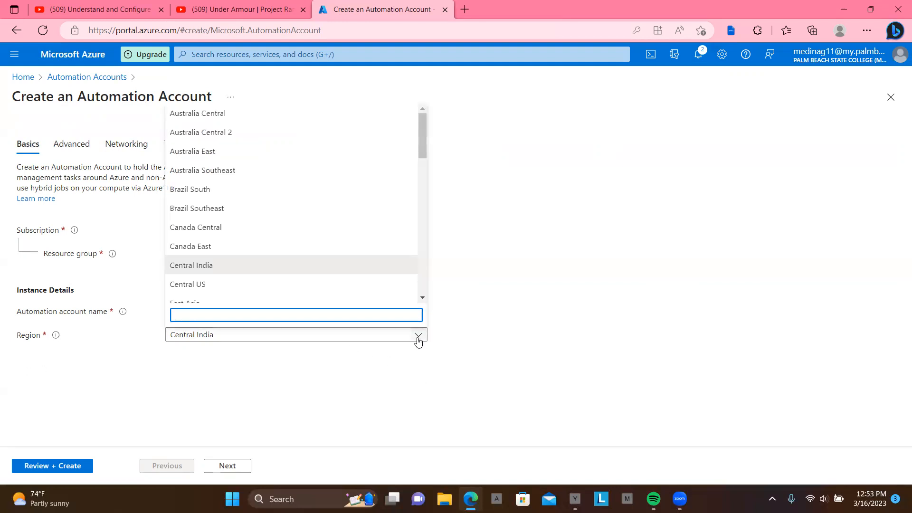
{"action": "type", "text": "u"}
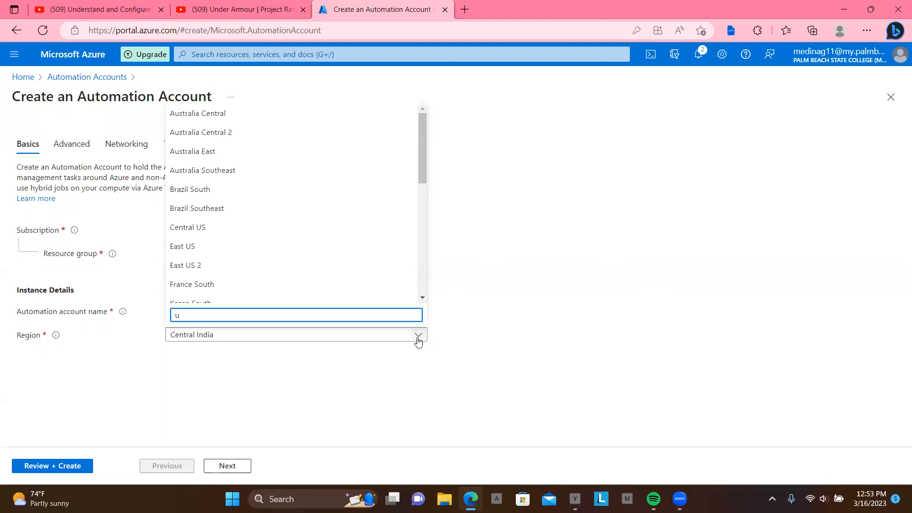
{"action": "left_click", "coordinate": [257, 251]}
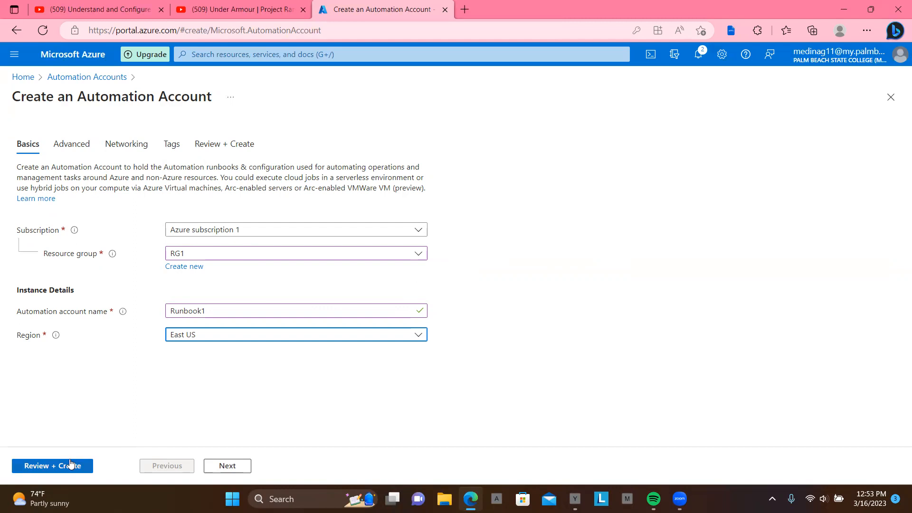
{"action": "left_click", "coordinate": [58, 465]}
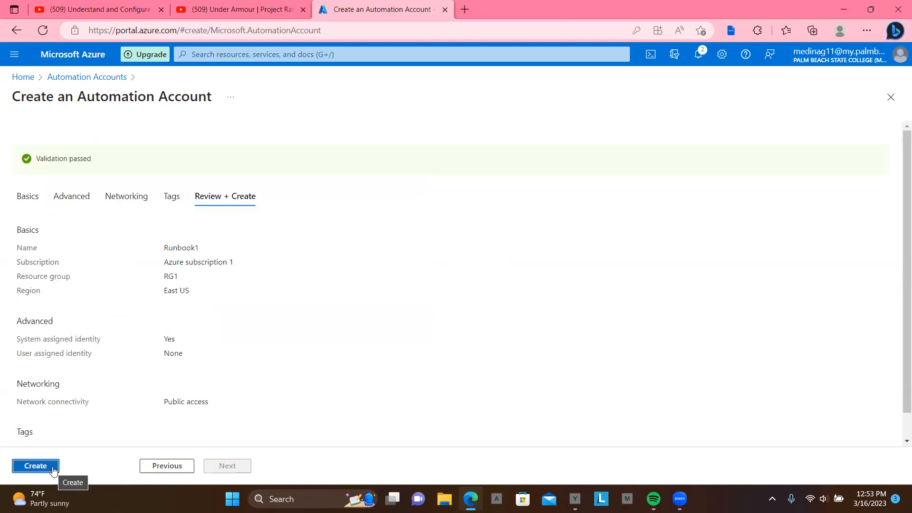
{"action": "left_click", "coordinate": [53, 470]}
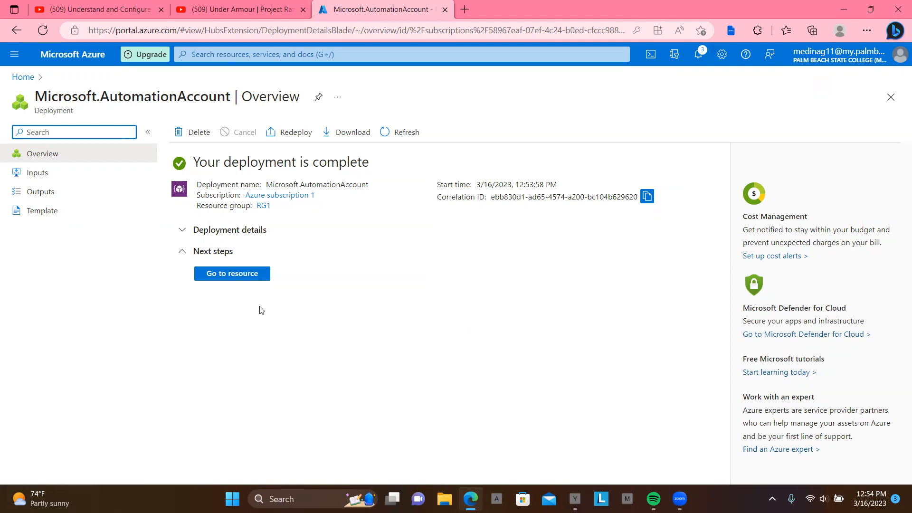
- Open the AzureAutomationTutorialWithIdentity runbook from the runbook list of the new Runbook1 automation account
{"action": "left_click", "coordinate": [230, 280]}
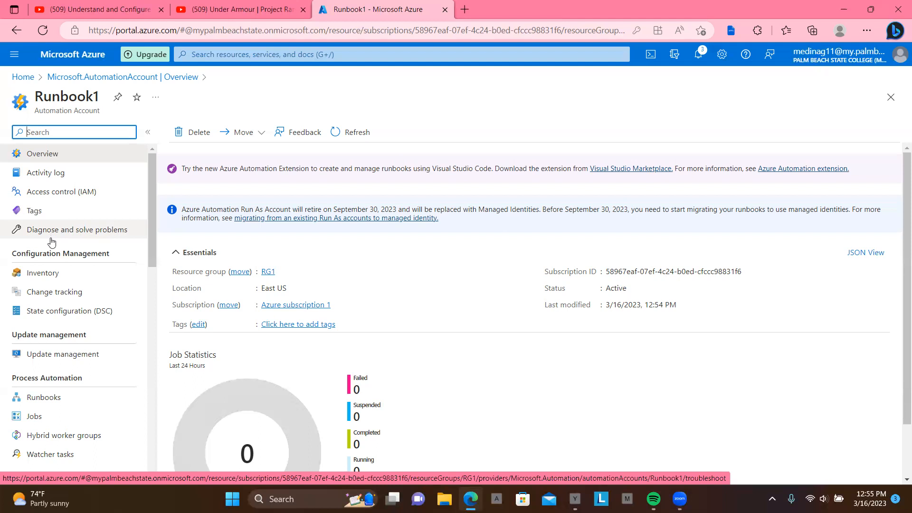
{"action": "scroll", "coordinate": [52, 243], "scroll_direction": "down", "scroll_amount": 2}
{"action": "scroll", "coordinate": [52, 242], "scroll_direction": "down", "scroll_amount": 1}
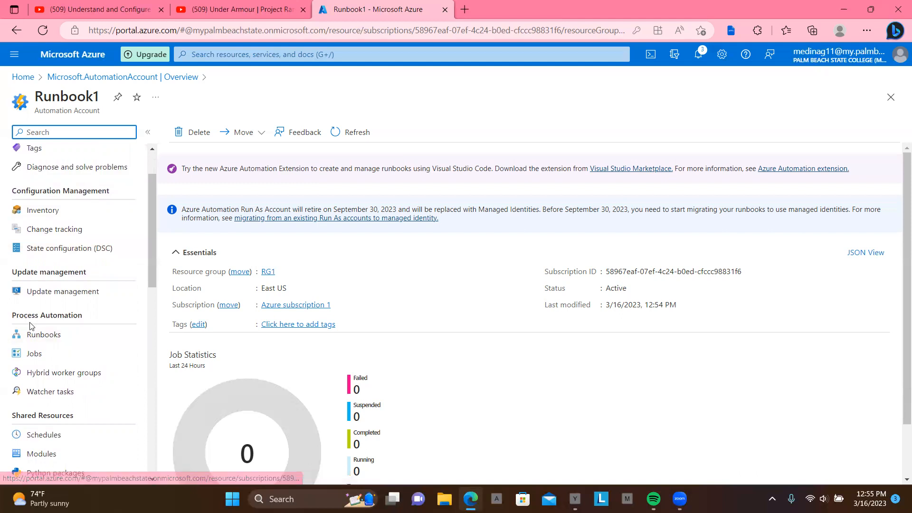
{"action": "left_click", "coordinate": [45, 338]}
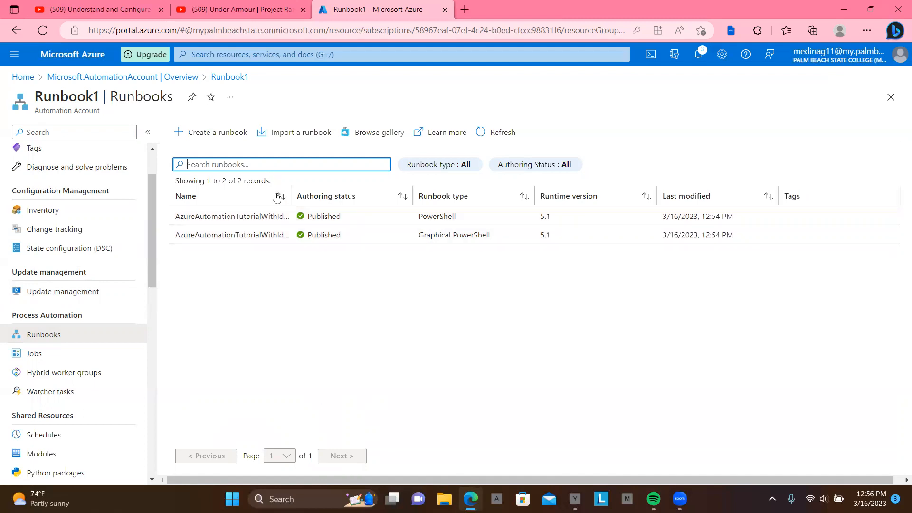
{"action": "left_click_drag", "start_coordinate": [293, 191], "coordinate": [334, 194]}
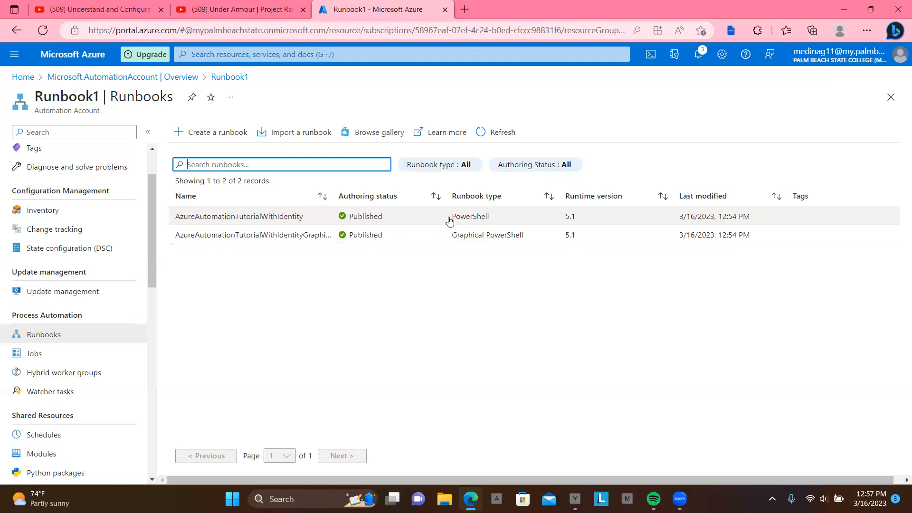
{"action": "left_click", "coordinate": [252, 217]}
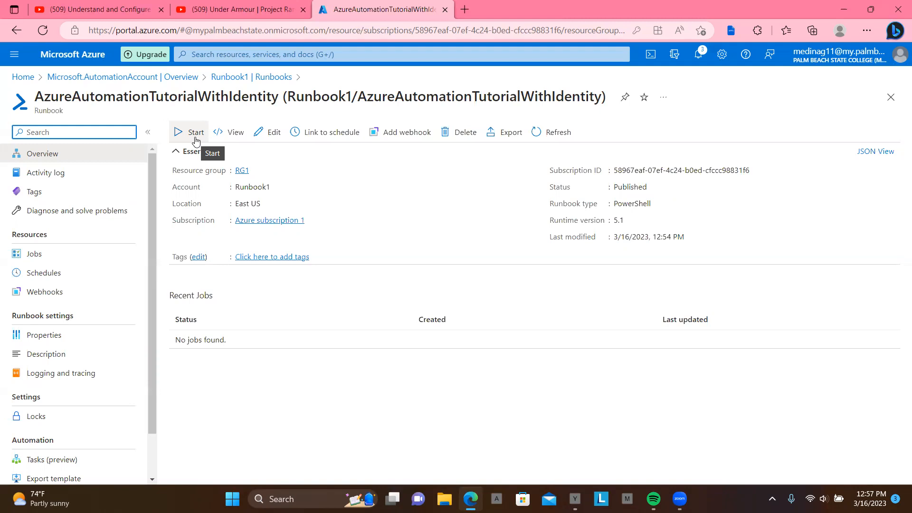
{"action": "left_click", "coordinate": [192, 141]}
{"action": "left_click", "coordinate": [180, 133]}
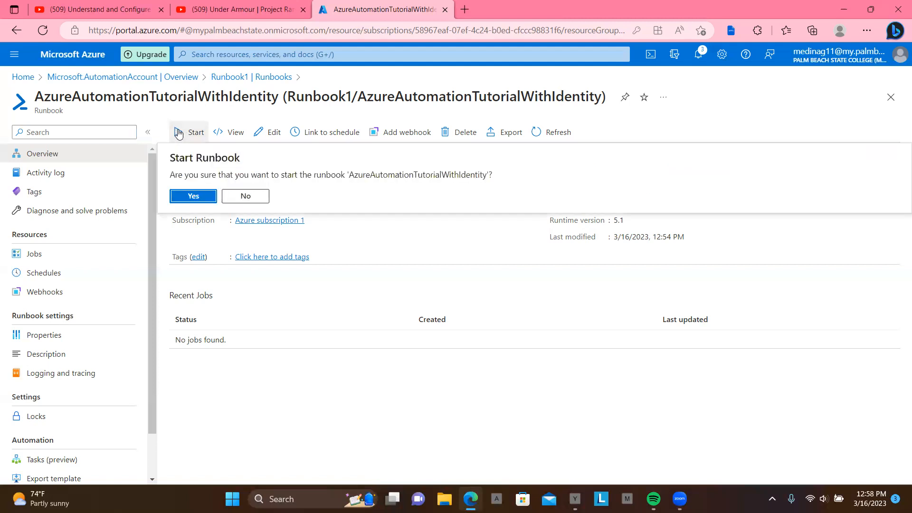
{"action": "left_click", "coordinate": [242, 197]}
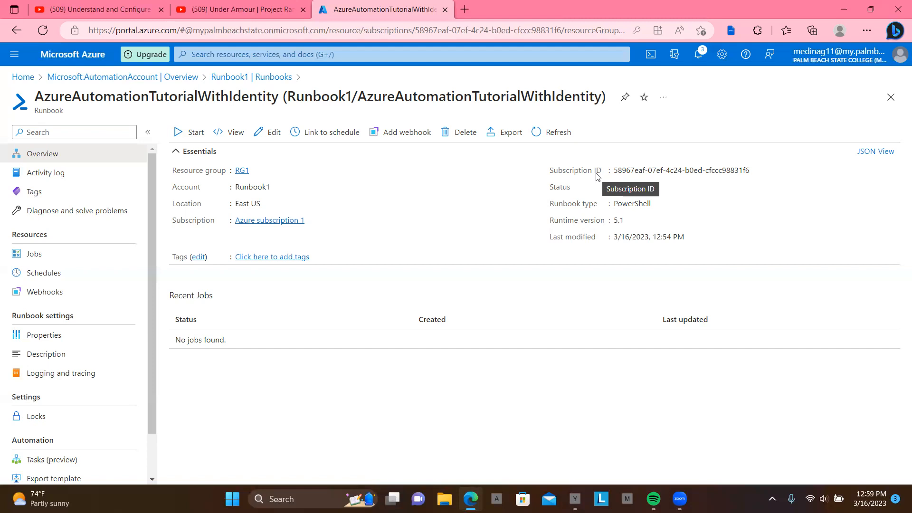
{"action": "left_click", "coordinate": [284, 258]}
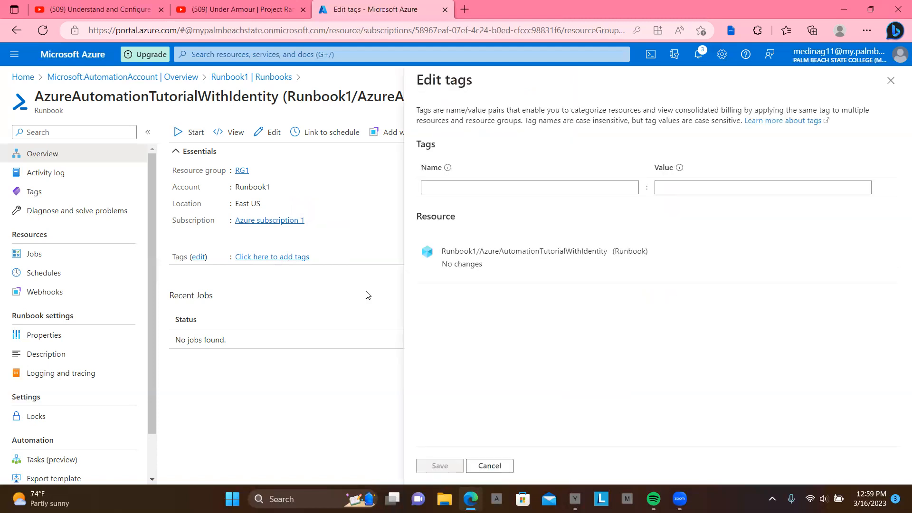
{"action": "left_click", "coordinate": [490, 468]}
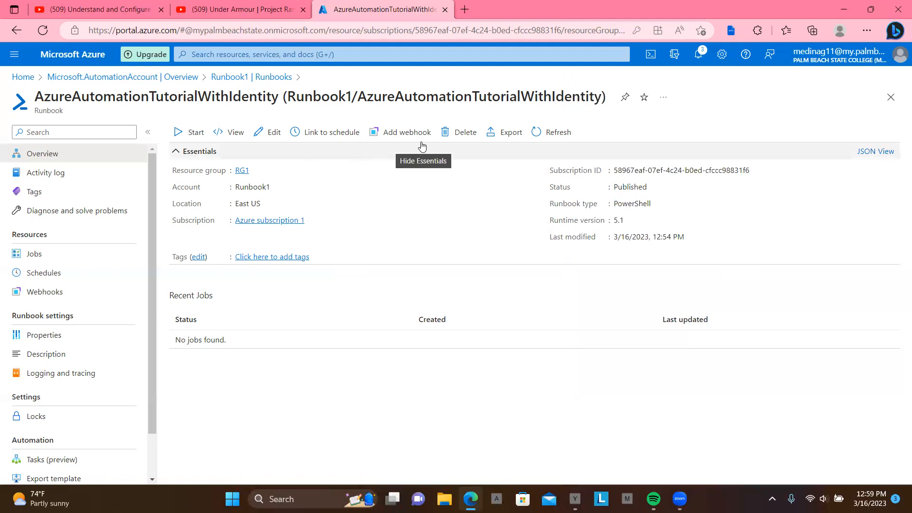
- Start the AzureAutomationTutorialWithIdentity runbook and view the output of its job
{"action": "left_click", "coordinate": [192, 141]}
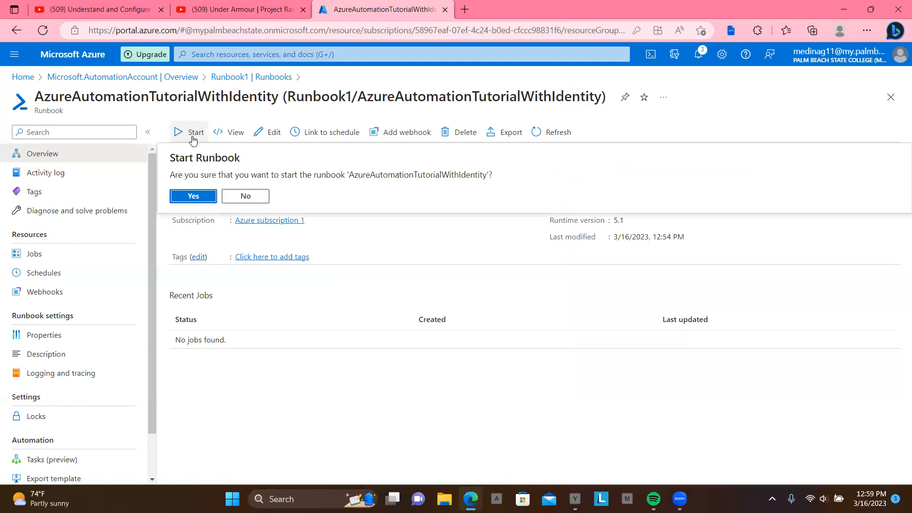
{"action": "left_click", "coordinate": [193, 196]}
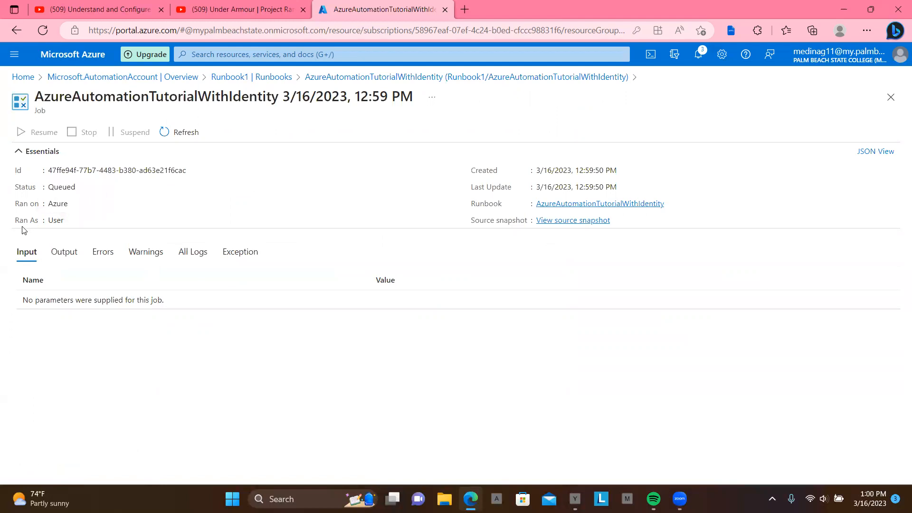
{"action": "left_click", "coordinate": [68, 257]}
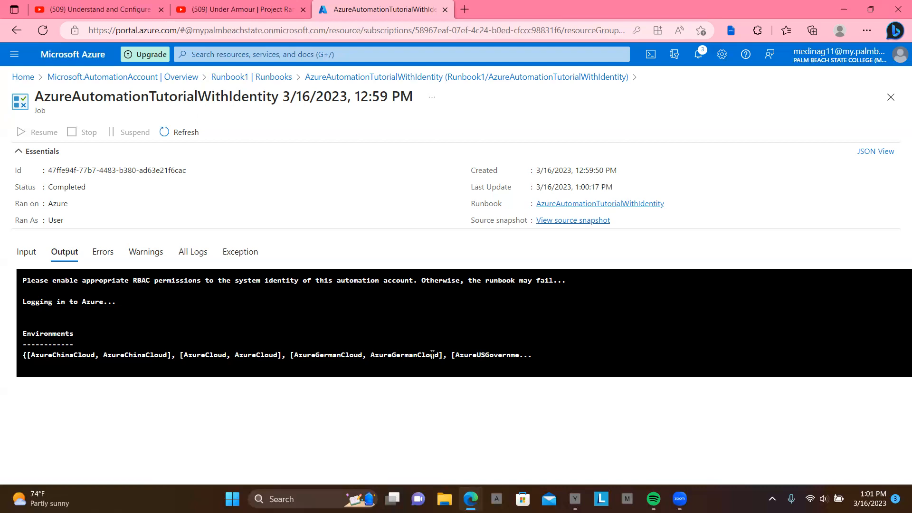
- Return to the Runbook1 account's runbook list and begin a new runbook named date of type PowerShell
{"action": "left_click", "coordinate": [399, 77]}
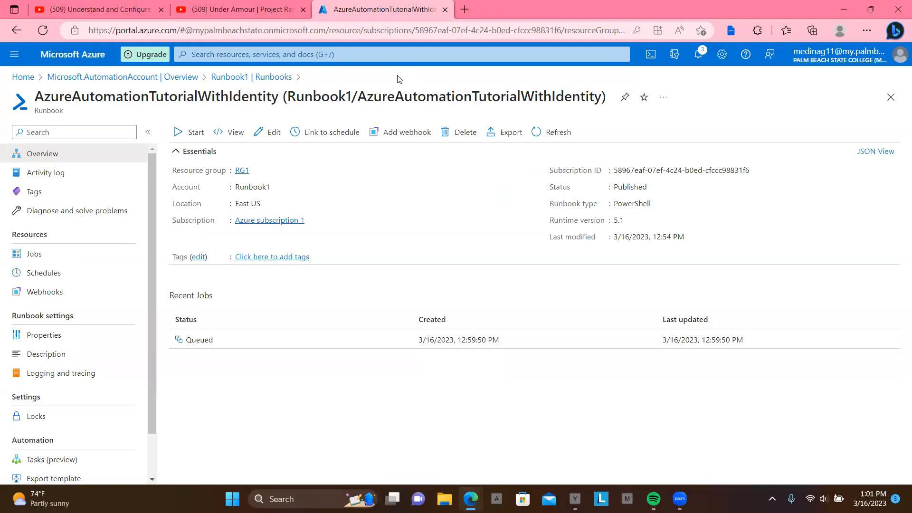
{"action": "left_click", "coordinate": [273, 78]}
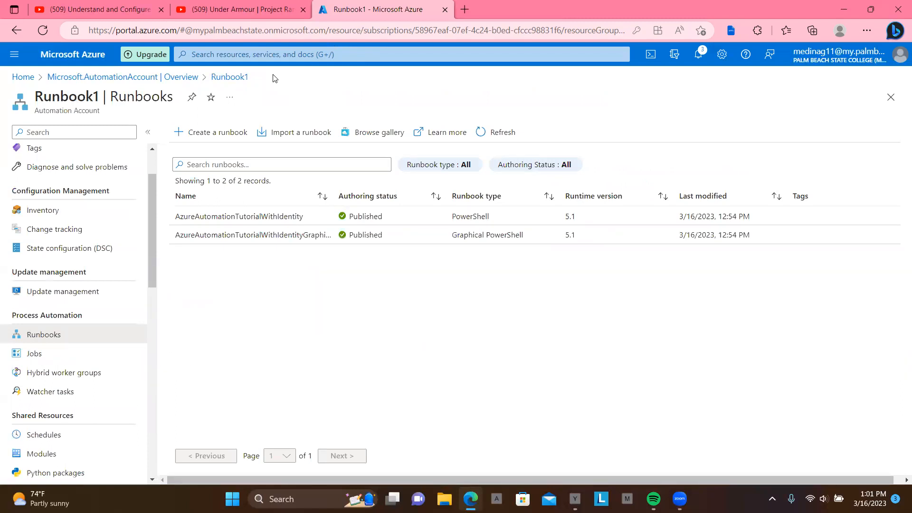
{"action": "left_click", "coordinate": [213, 135]}
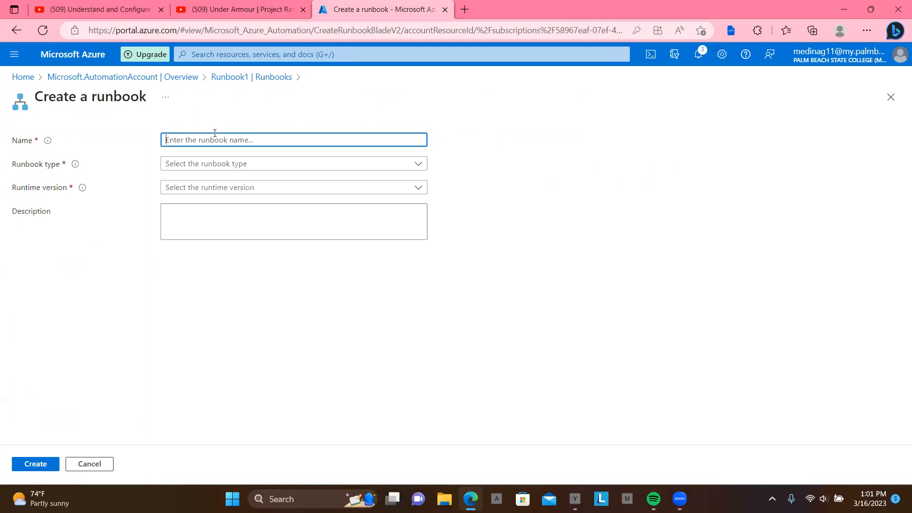
{"action": "type", "text": "date"}
{"action": "left_click", "coordinate": [229, 165]}
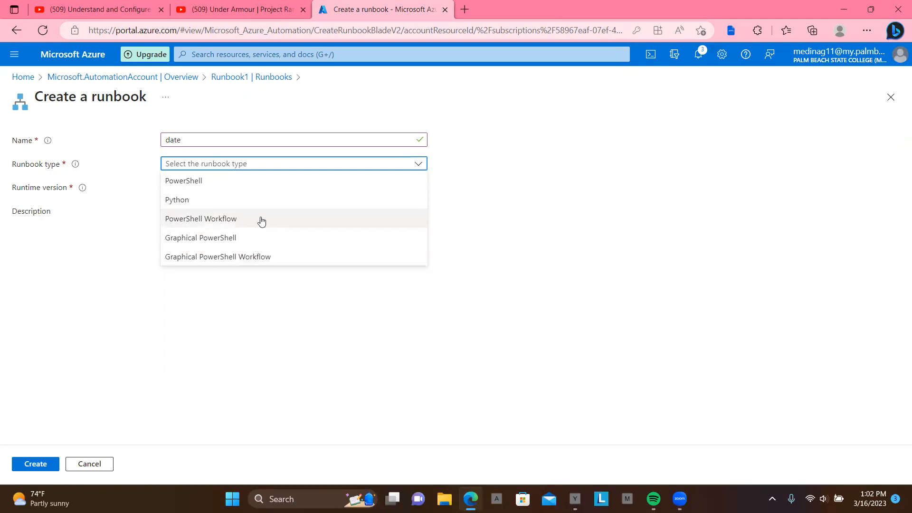
{"action": "left_click", "coordinate": [212, 181]}
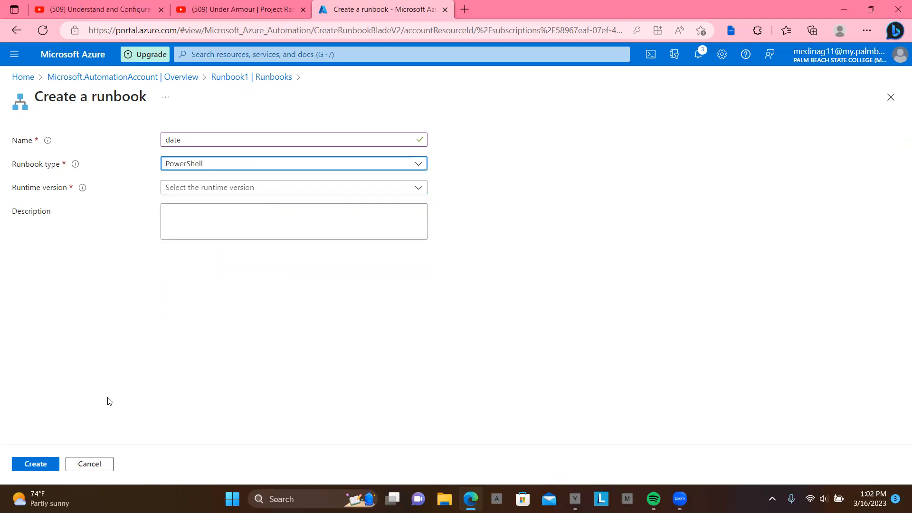
- Set the new date runbook's runtime version to 7.2 (preview)
{"action": "left_click", "coordinate": [37, 465]}
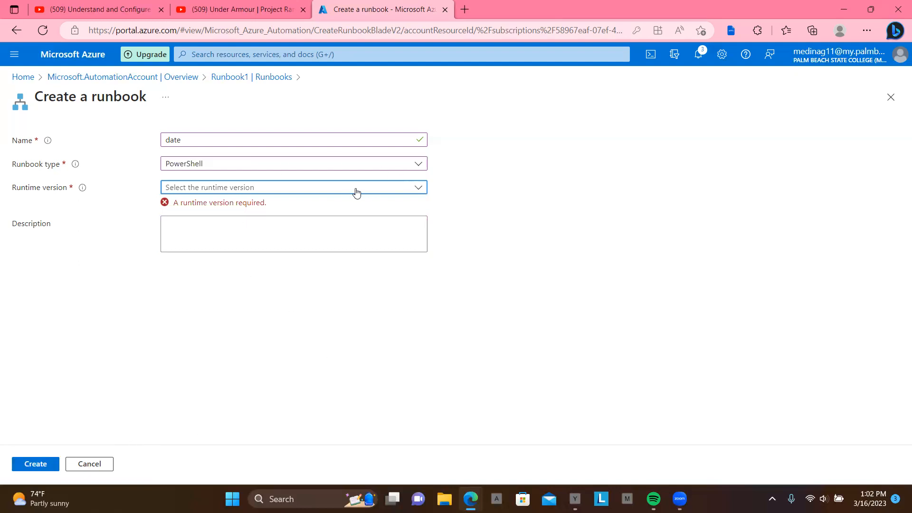
{"action": "left_click", "coordinate": [416, 190]}
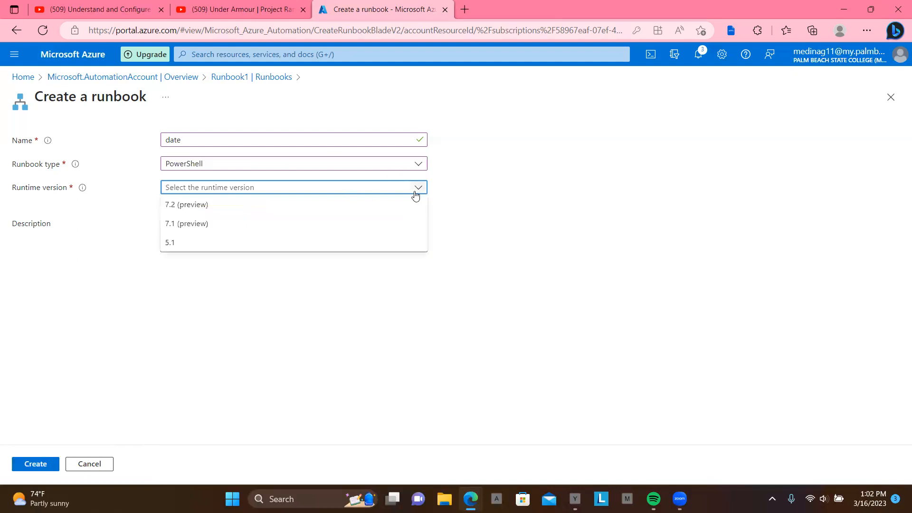
{"action": "left_click", "coordinate": [391, 207]}
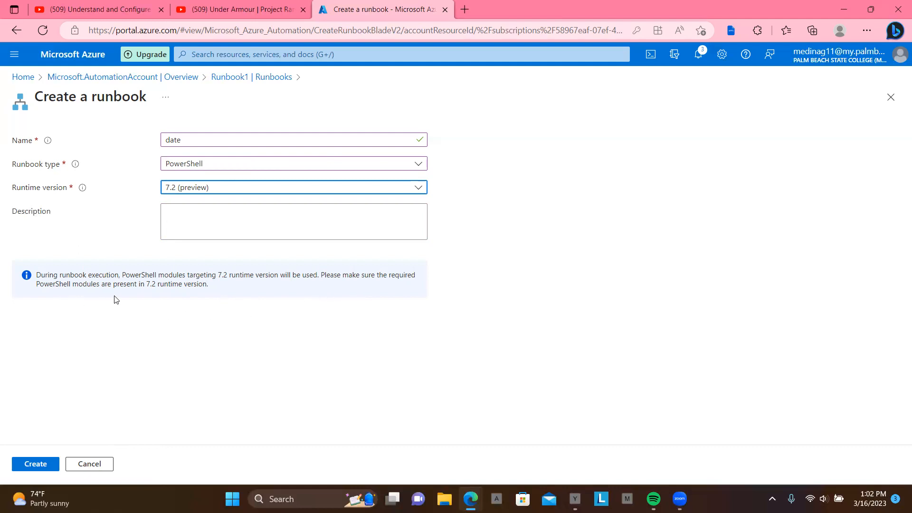
- Create the date runbook and enter get-time as its script in the PowerShell editor
{"action": "left_click", "coordinate": [30, 464]}
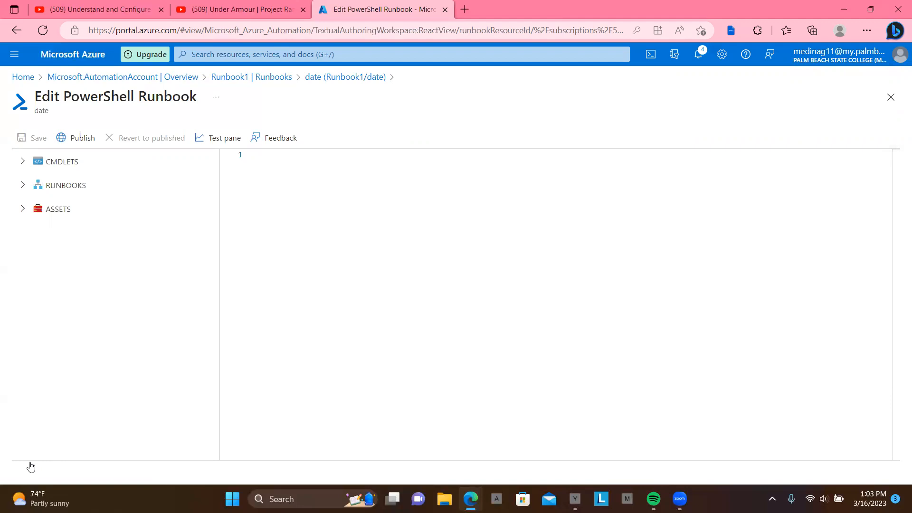
{"action": "left_click", "coordinate": [262, 155]}
{"action": "type", "text": "get-time"}
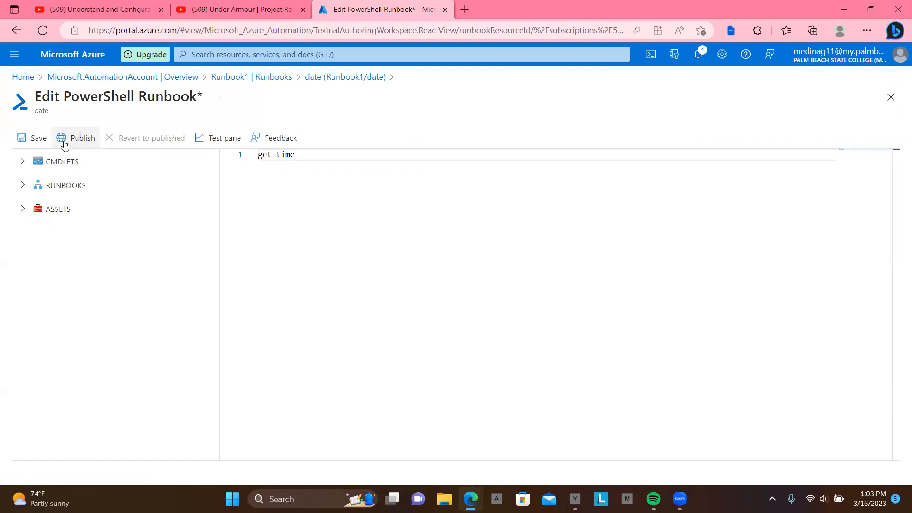
- Save the date runbook with the get-time command and start a test run of it
{"action": "left_click", "coordinate": [35, 139]}
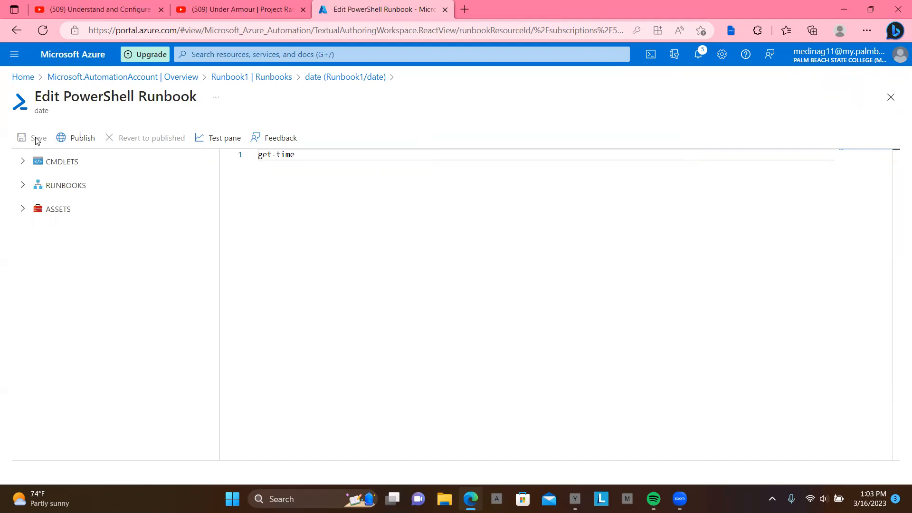
{"action": "left_click", "coordinate": [216, 141]}
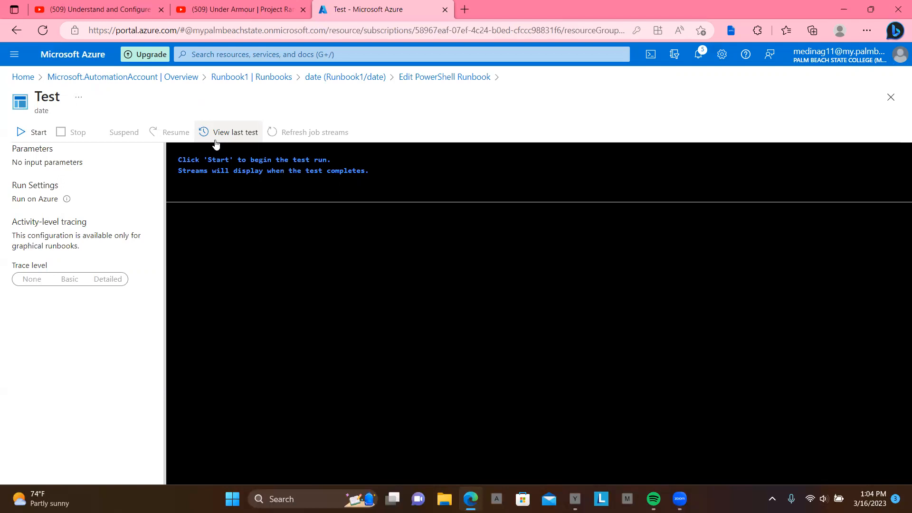
{"action": "left_click", "coordinate": [29, 133]}
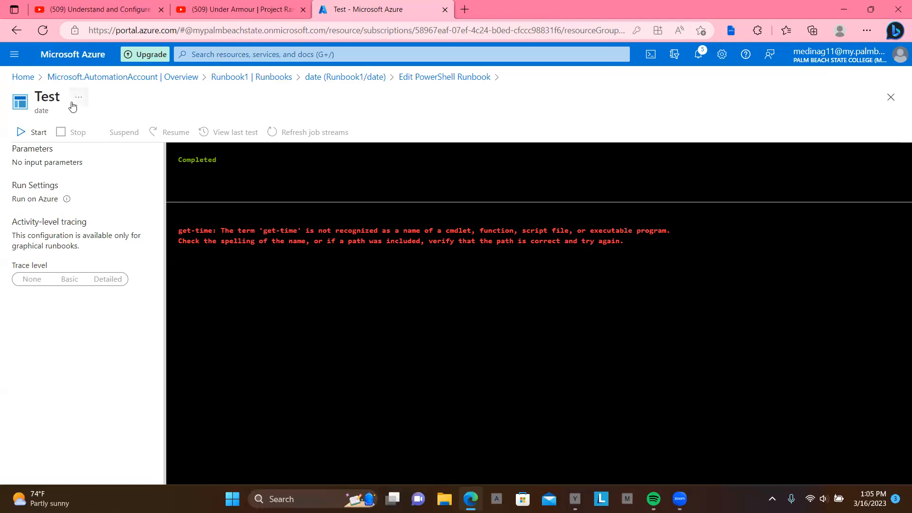
- Return to the date runbook's editor, change the script to get-date and save it
{"action": "left_click", "coordinate": [441, 78]}
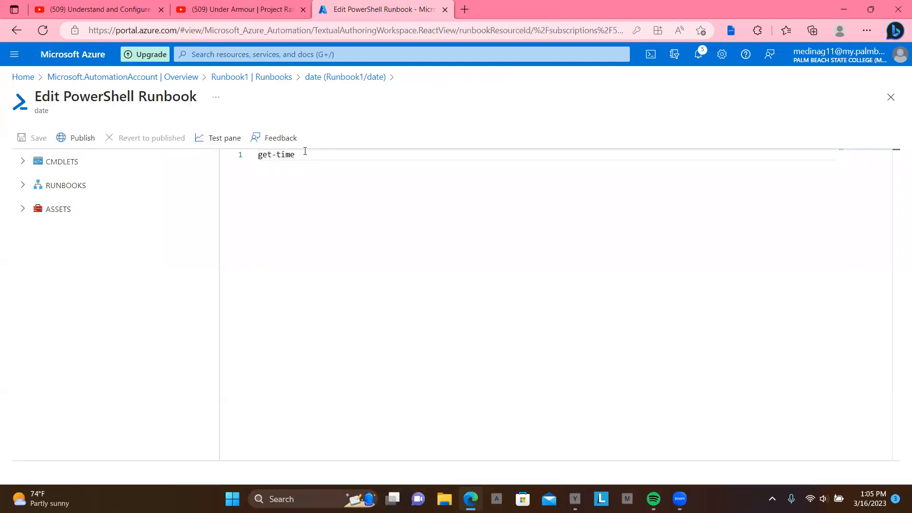
{"action": "key", "text": "BackSpace"}
{"action": "key", "text": "BackSpace"}
{"action": "key", "text": "BackSpace"}
{"action": "key", "text": "BackSpace"}
{"action": "type", "text": "date"}
{"action": "left_click", "coordinate": [39, 139]}
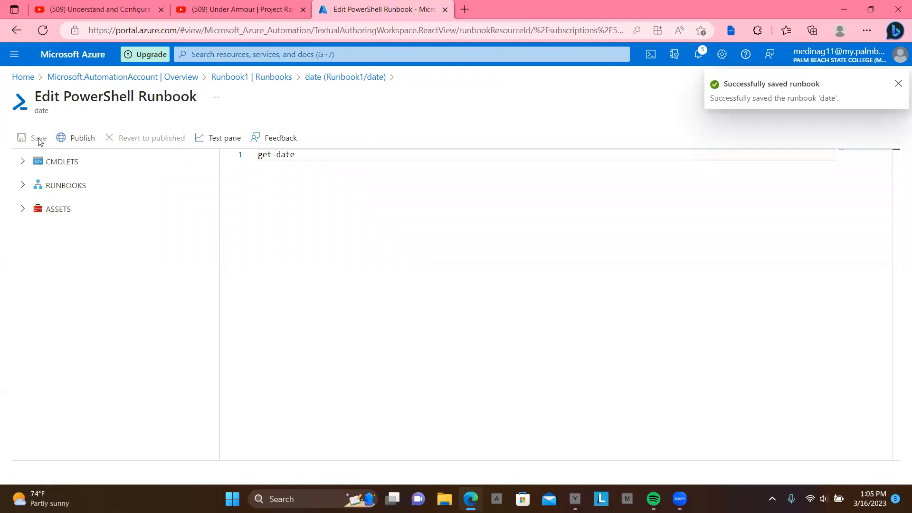
- Run a test of the get-date script, review its output and return to the runbook editor
{"action": "left_click", "coordinate": [226, 143]}
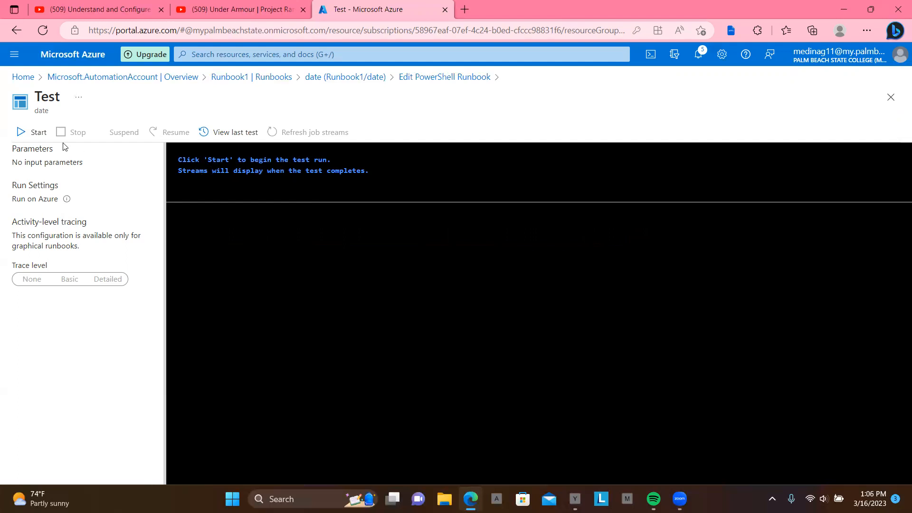
{"action": "left_click", "coordinate": [21, 135]}
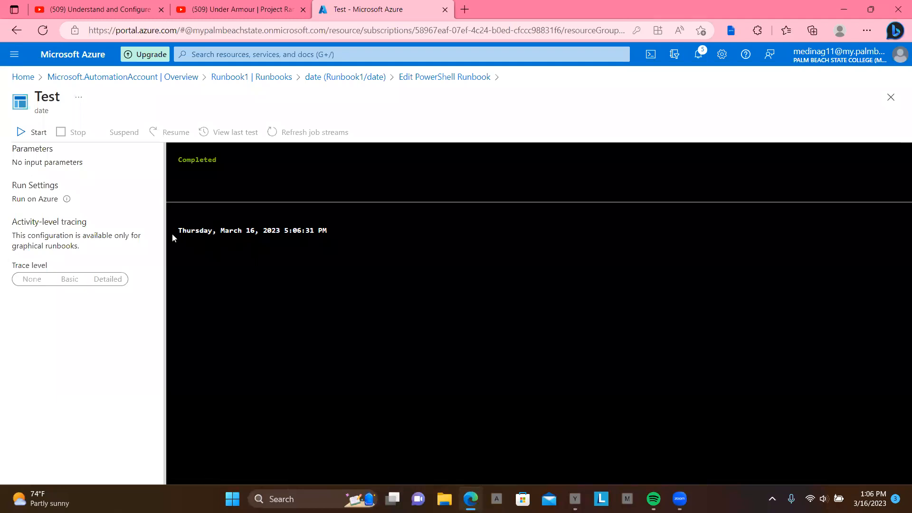
{"action": "left_click_drag", "start_coordinate": [178, 230], "coordinate": [327, 231]}
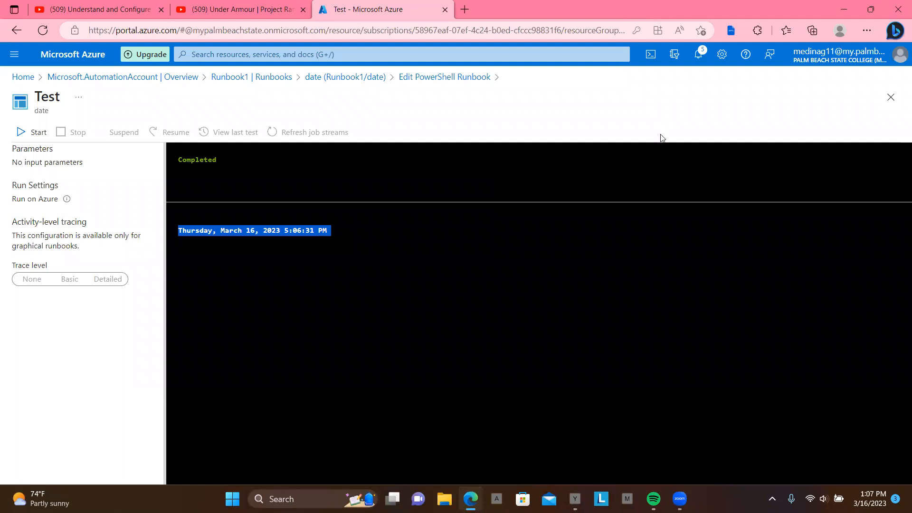
{"action": "left_click", "coordinate": [892, 103]}
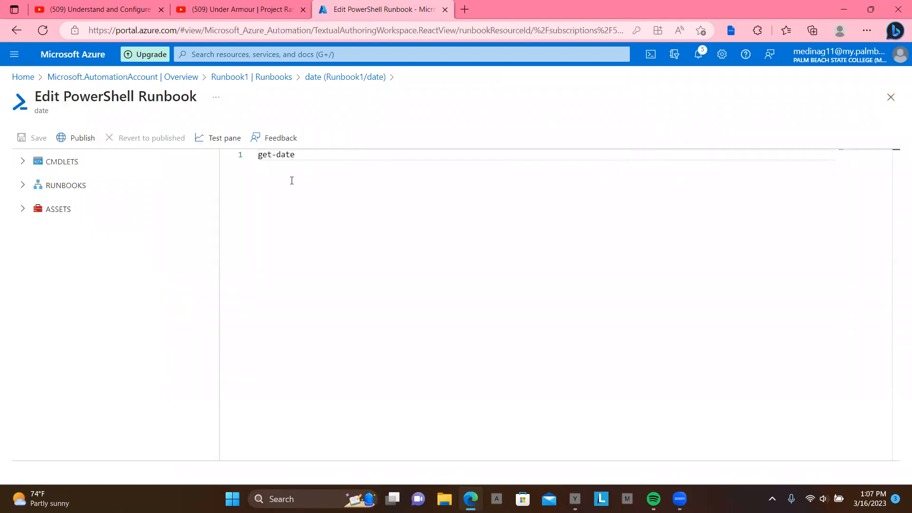
- Publish the date runbook, confirming the override of the previously published version
{"action": "left_click", "coordinate": [79, 142]}
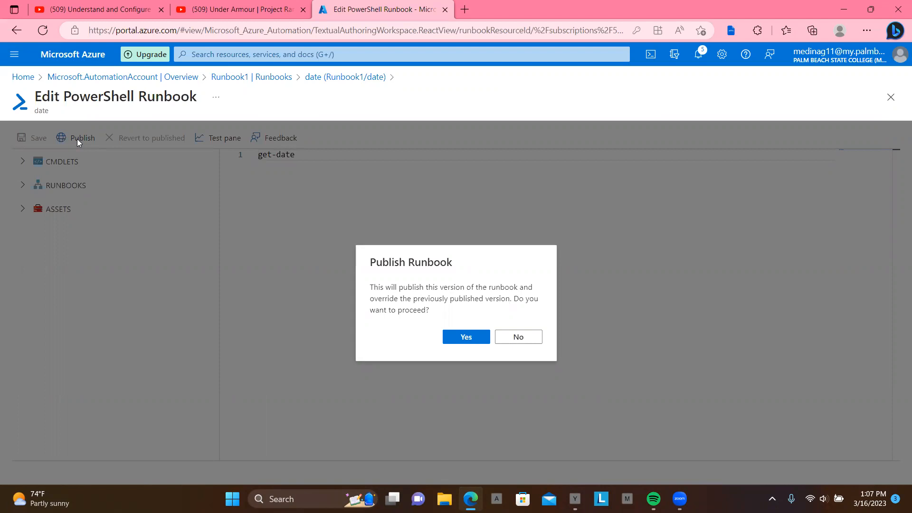
{"action": "left_click", "coordinate": [466, 338]}
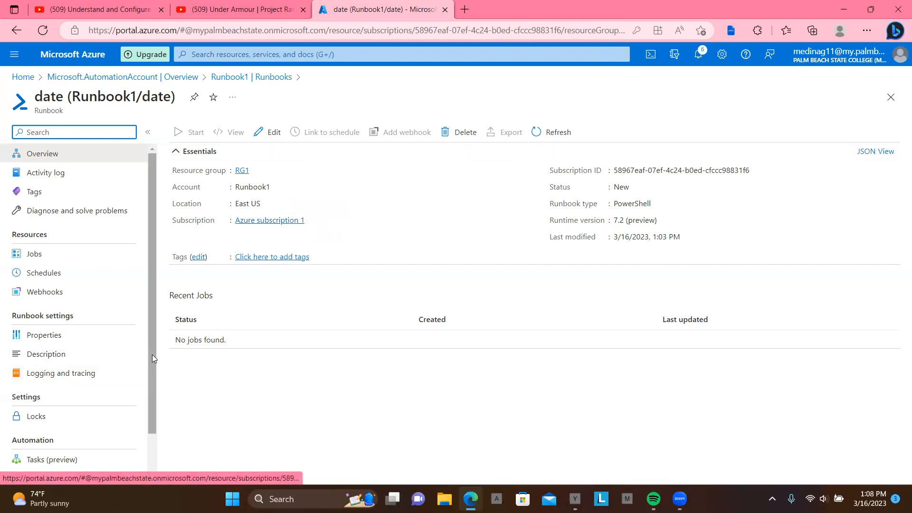
{"action": "left_click_drag", "start_coordinate": [152, 355], "coordinate": [145, 339]}
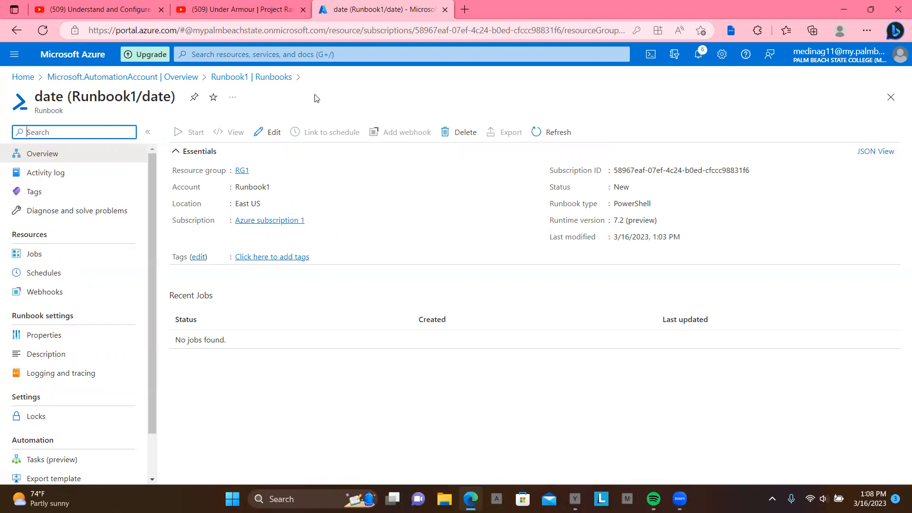
- Open the AzureAutomationTutorialWithIdentity job from the Runbook1 account's job list and view its output
{"action": "left_click", "coordinate": [271, 81]}
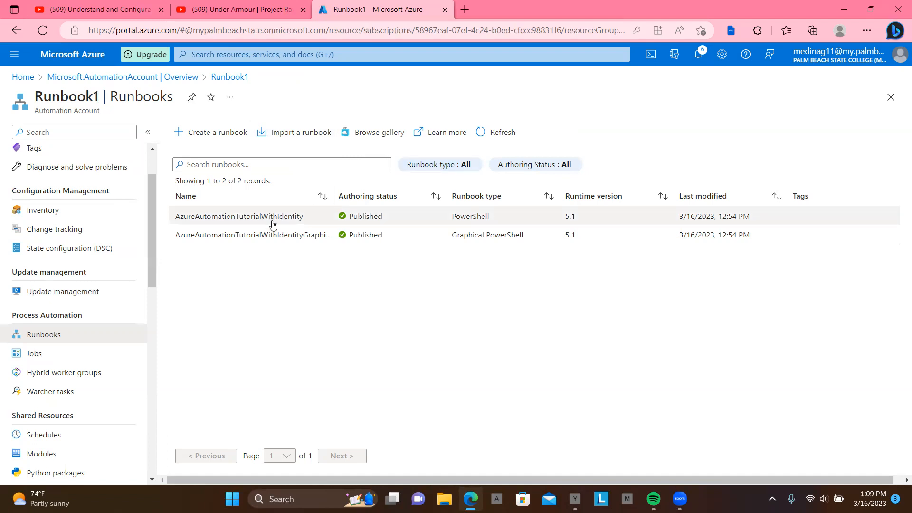
{"action": "left_click", "coordinate": [36, 360]}
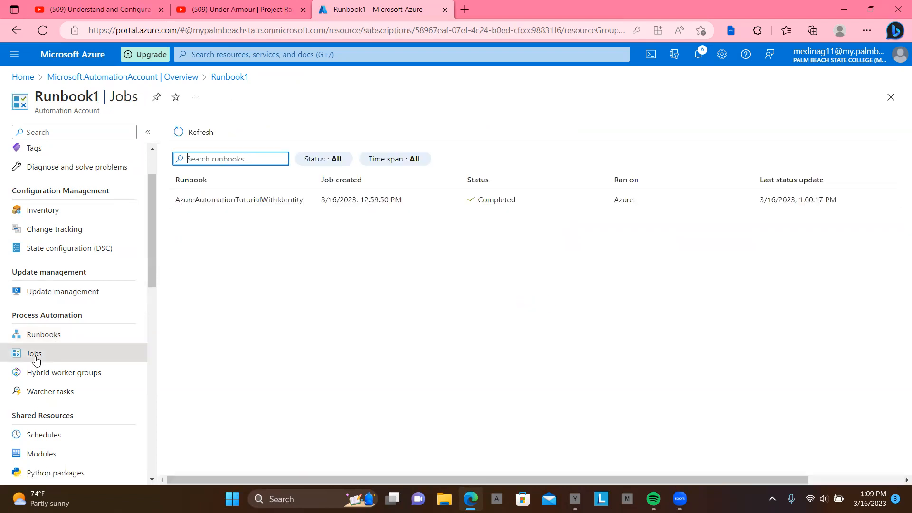
{"action": "left_click", "coordinate": [253, 201]}
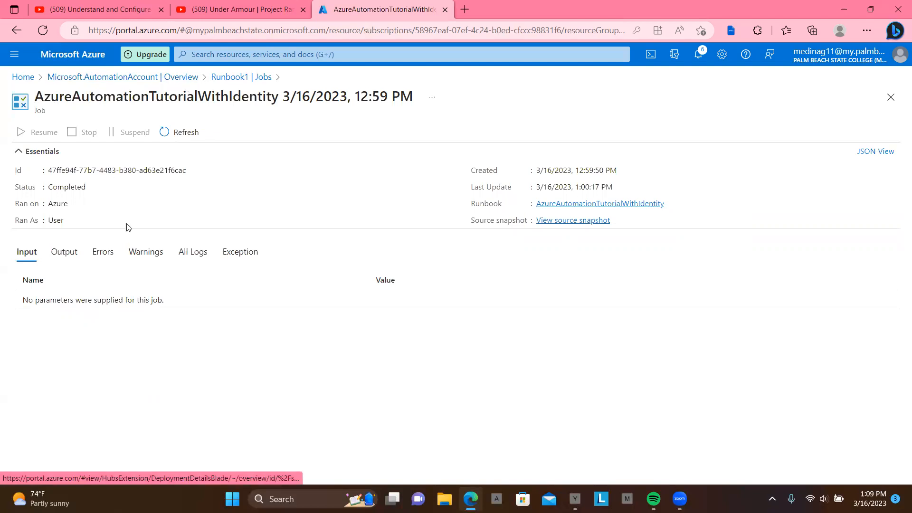
{"action": "left_click", "coordinate": [66, 256]}
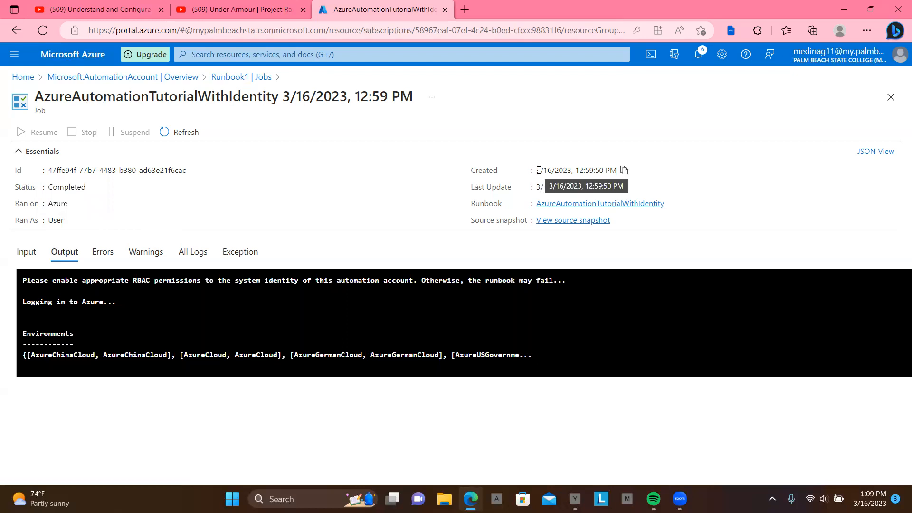
- Examine the tutorial job's creation date and time, its full logs and its input parameters
{"action": "left_click_drag", "start_coordinate": [531, 170], "coordinate": [617, 170]}
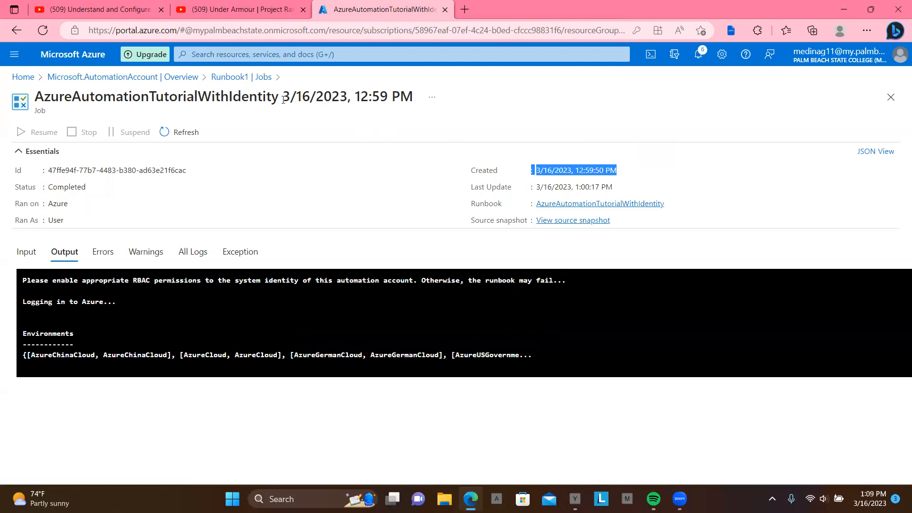
{"action": "left_click_drag", "start_coordinate": [284, 96], "coordinate": [432, 94]}
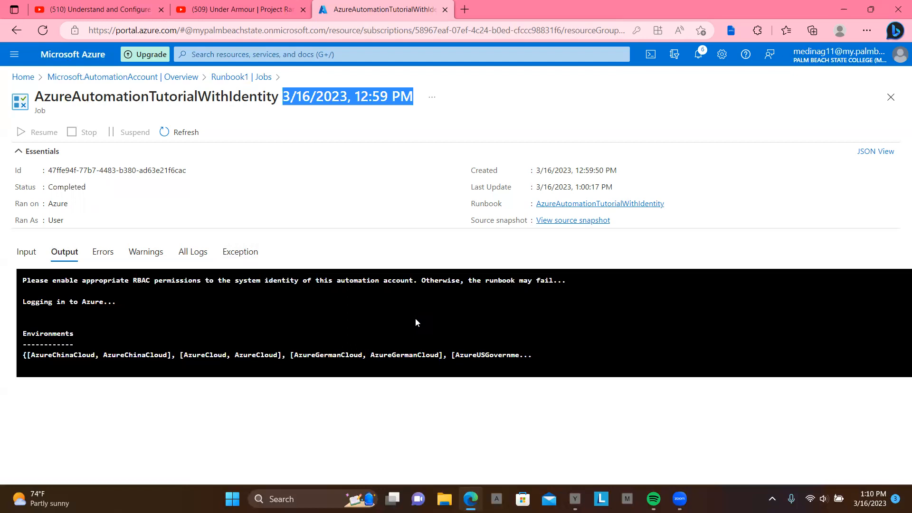
{"action": "left_click", "coordinate": [191, 253]}
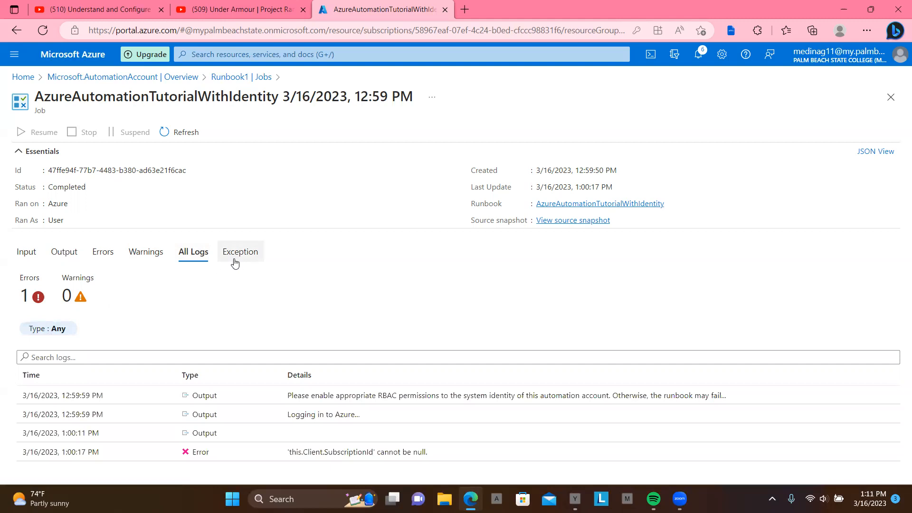
{"action": "left_click", "coordinate": [26, 254]}
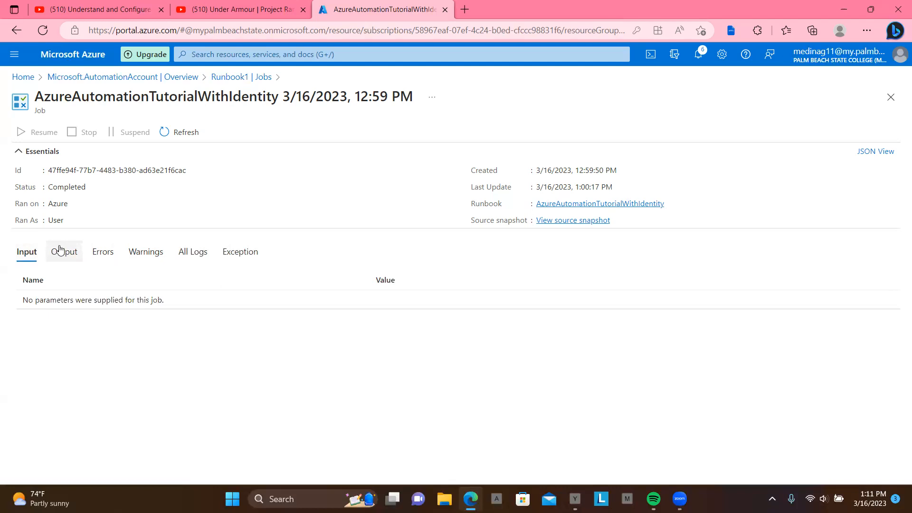
- Begin a new schedule named schedule among the Runbook1 account's shared resources
{"action": "left_click", "coordinate": [230, 79]}
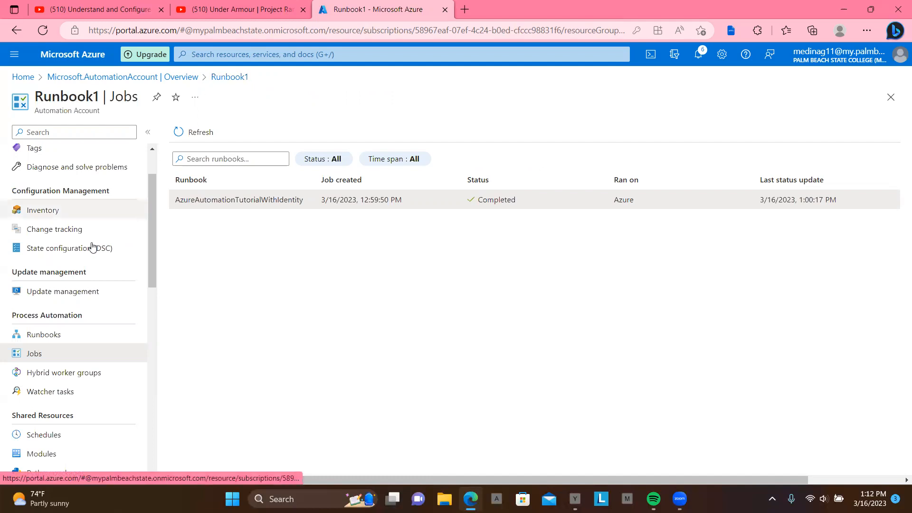
{"action": "left_click_drag", "start_coordinate": [153, 266], "coordinate": [151, 309]}
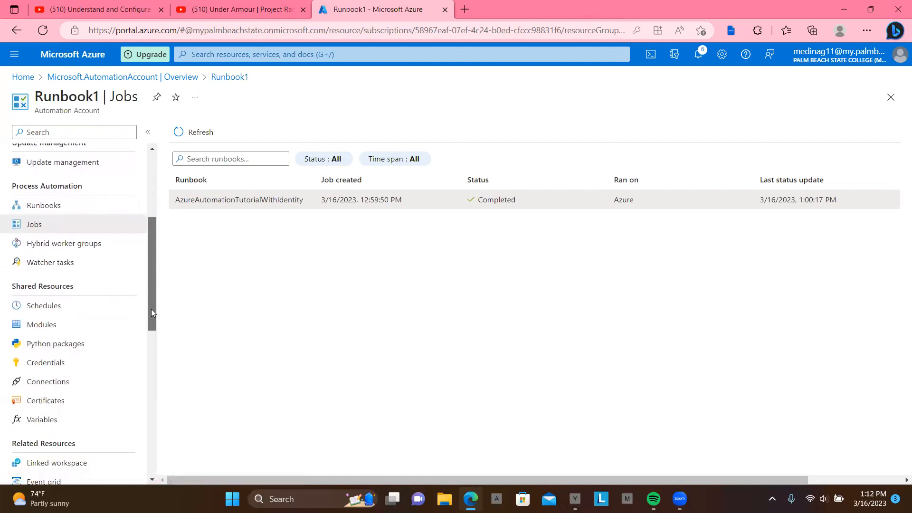
{"action": "left_click", "coordinate": [43, 313]}
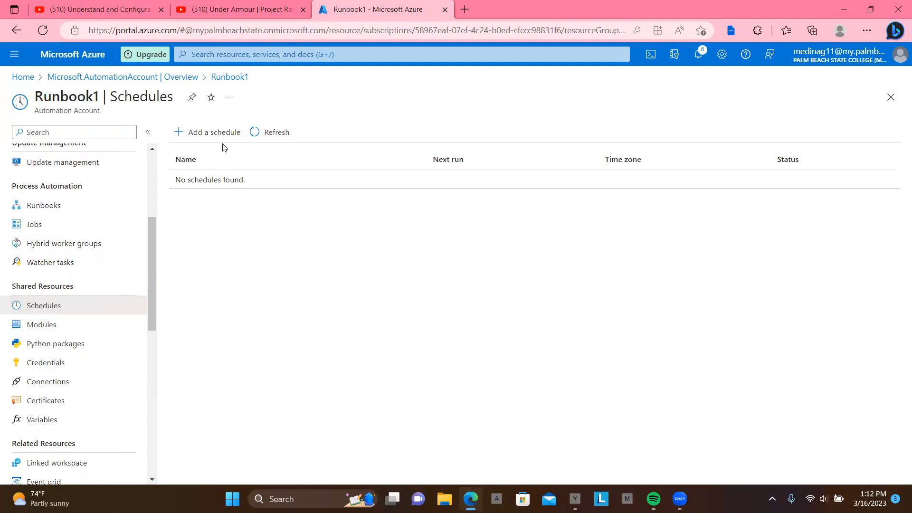
{"action": "left_click", "coordinate": [208, 133]}
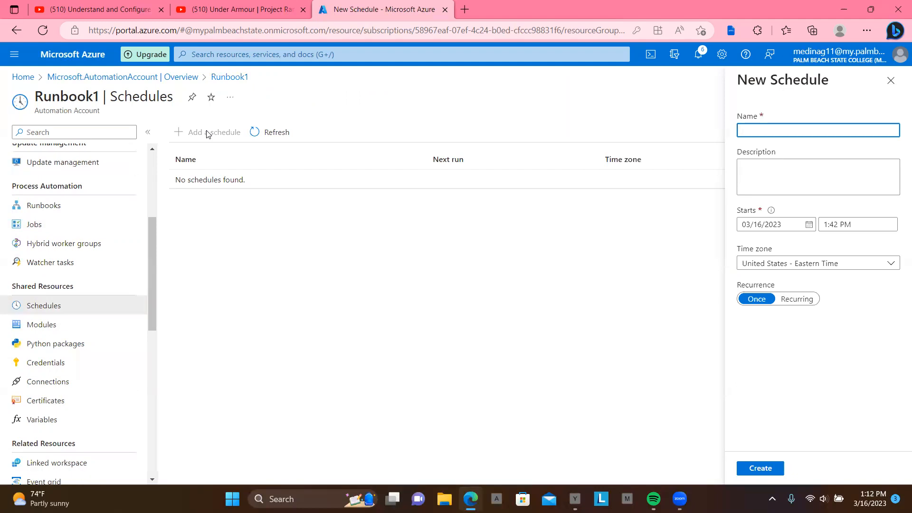
{"action": "left_click", "coordinate": [768, 128]}
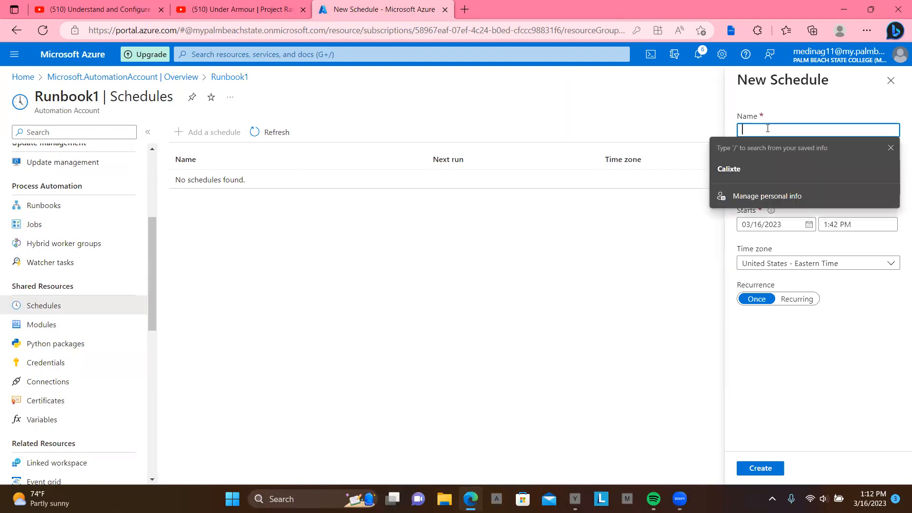
{"action": "type", "text": "schedule"}
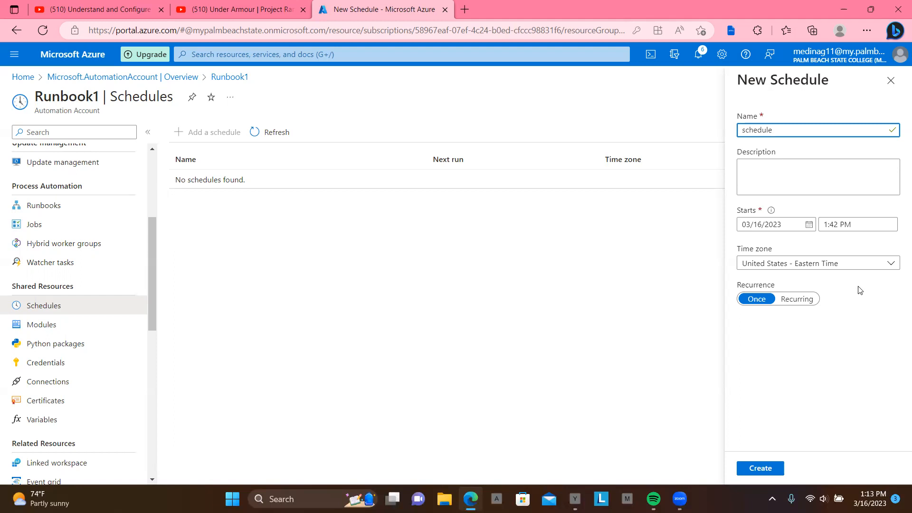
- Make the schedule recur every 1 hour, with an expiration of 03/16/2024 at 1:42 PM, and create it
{"action": "left_click", "coordinate": [802, 301]}
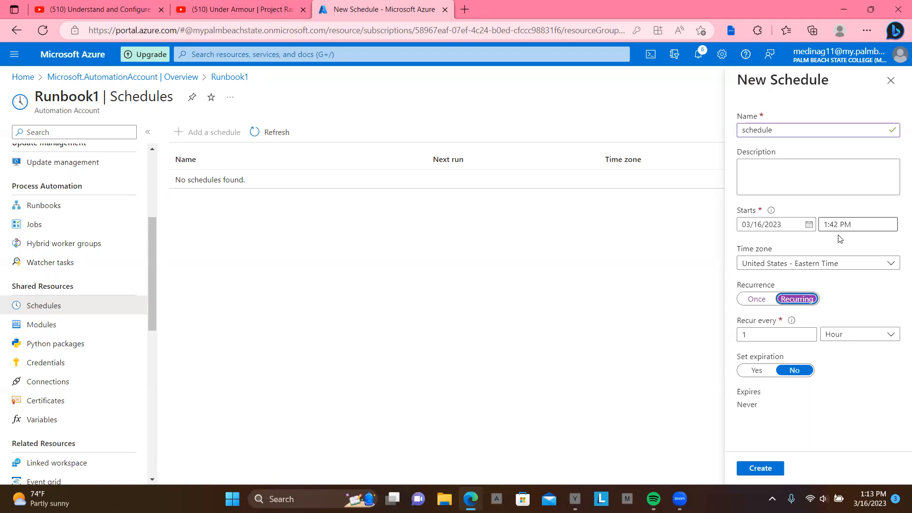
{"action": "left_click", "coordinate": [757, 372]}
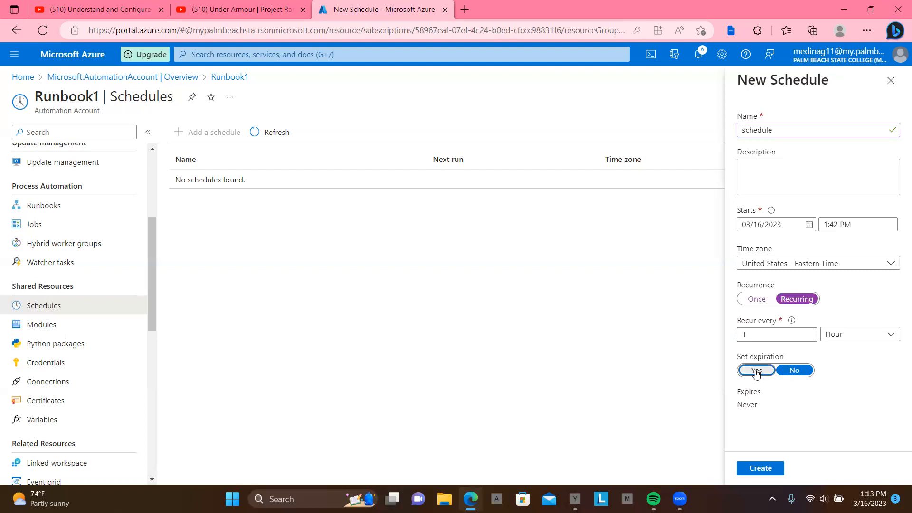
{"action": "left_click", "coordinate": [793, 372]}
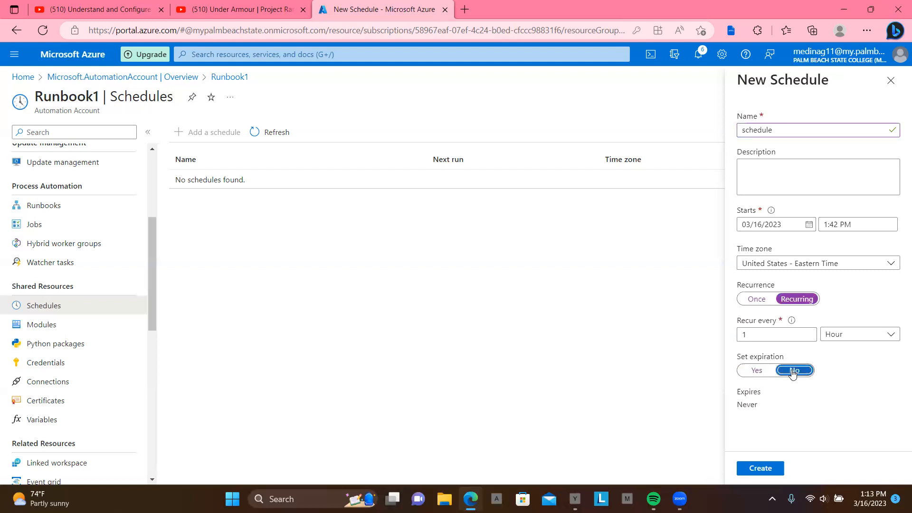
{"action": "left_click", "coordinate": [759, 373]}
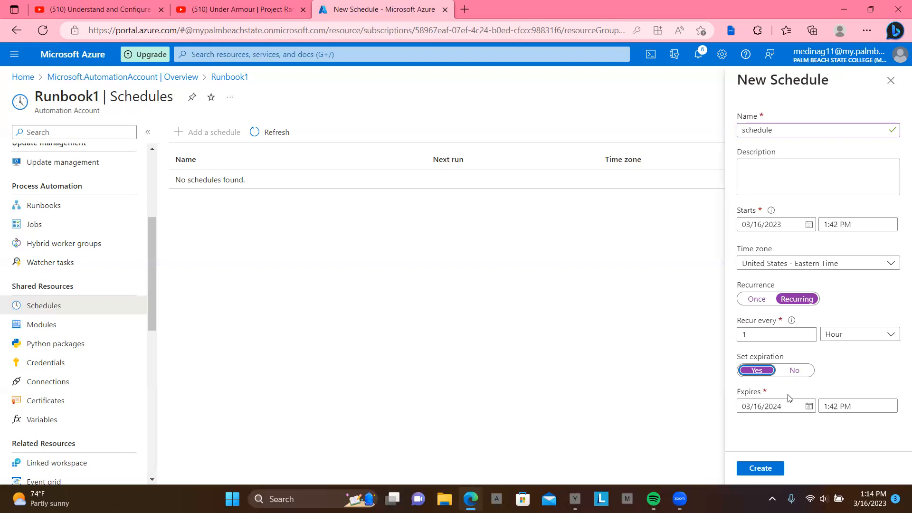
{"action": "left_click", "coordinate": [758, 470]}
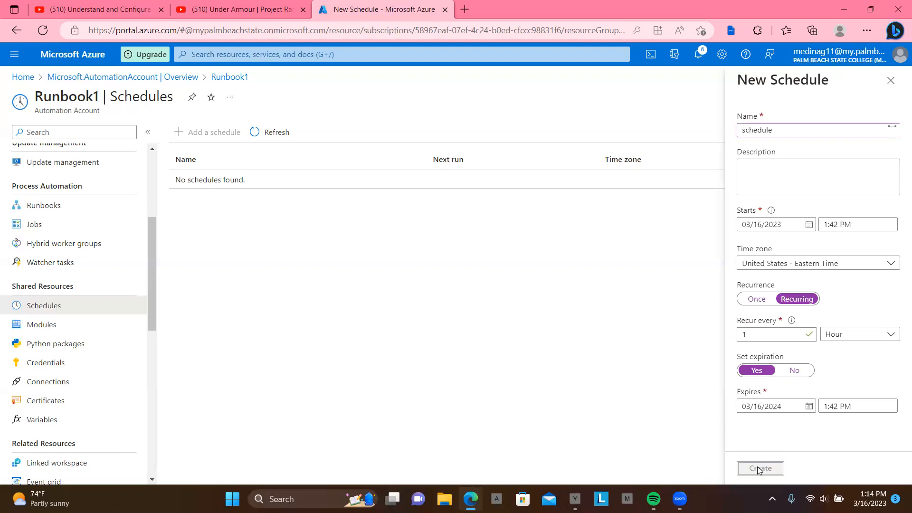